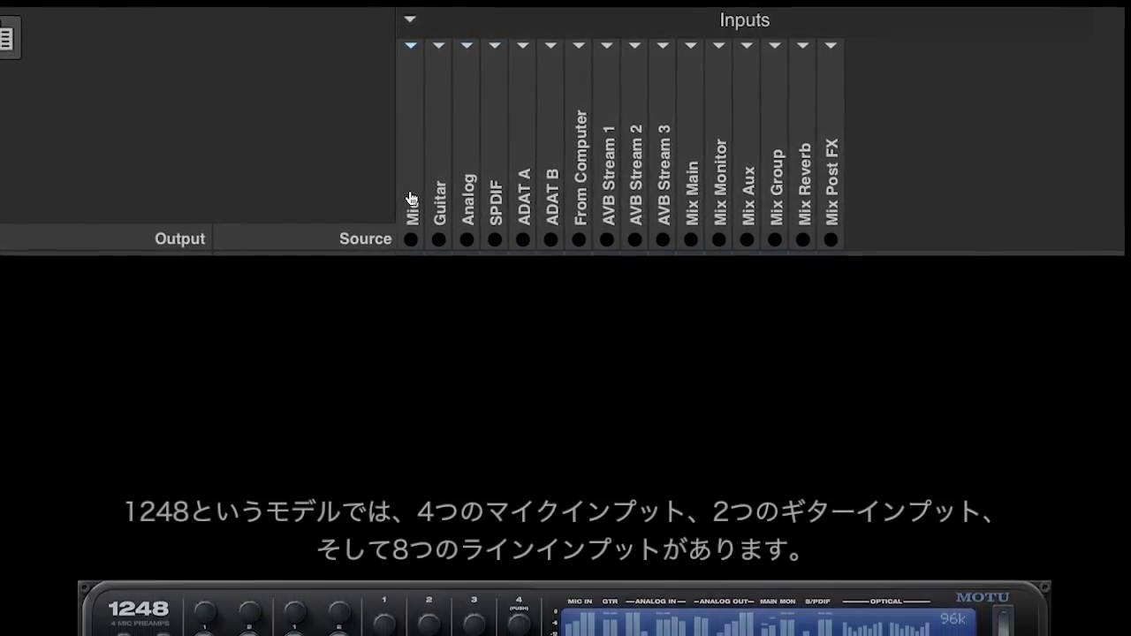
Expand and collapse the Mic, Guitar and Analog input groups to view their channels.
{"action": "left_click", "coordinate": [407, 52]}
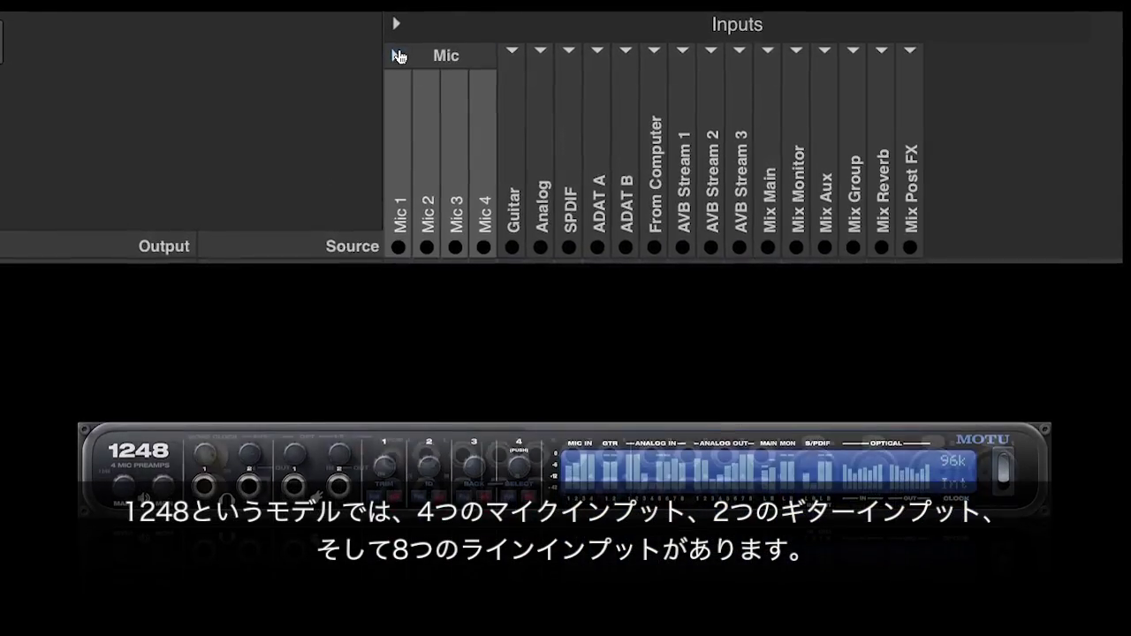
{"action": "left_click", "coordinate": [393, 58]}
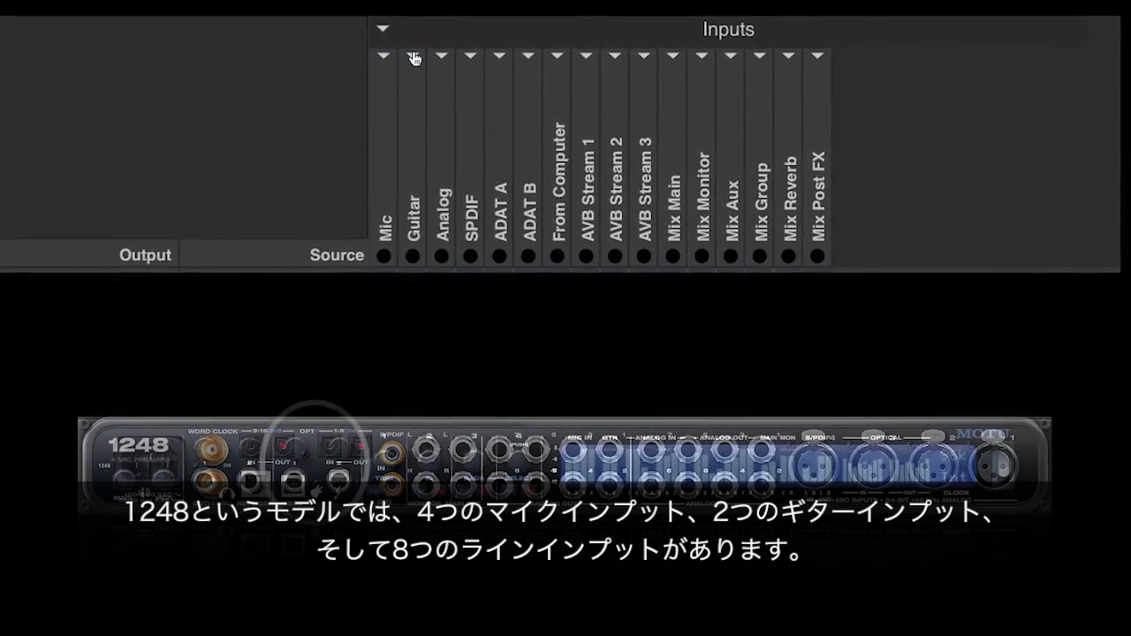
{"action": "left_click", "coordinate": [415, 55]}
{"action": "left_click", "coordinate": [406, 60]}
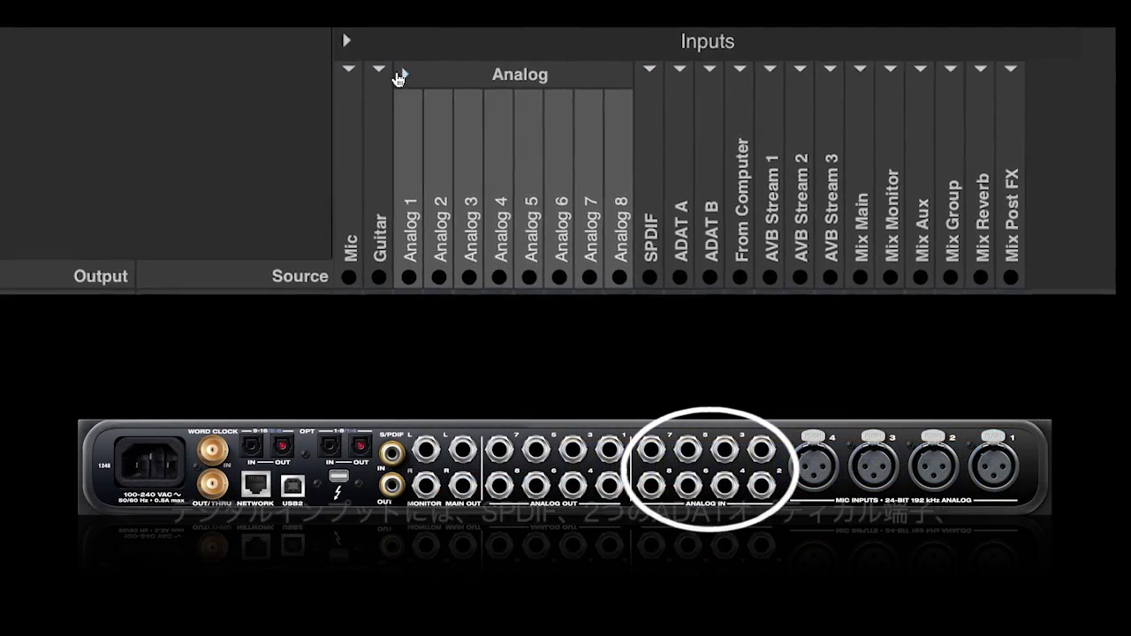
{"action": "left_click", "coordinate": [399, 77]}
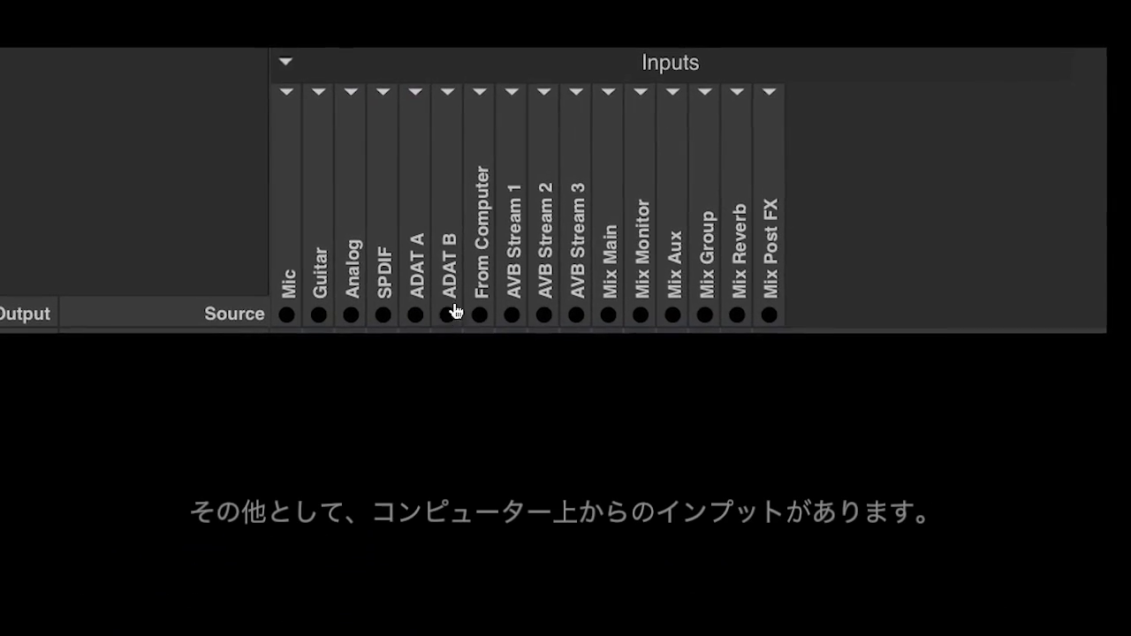
Inspect the From Computer, AVB Stream 1, Mix Main and Mix Post FX input channels.
{"action": "left_click", "coordinate": [471, 100]}
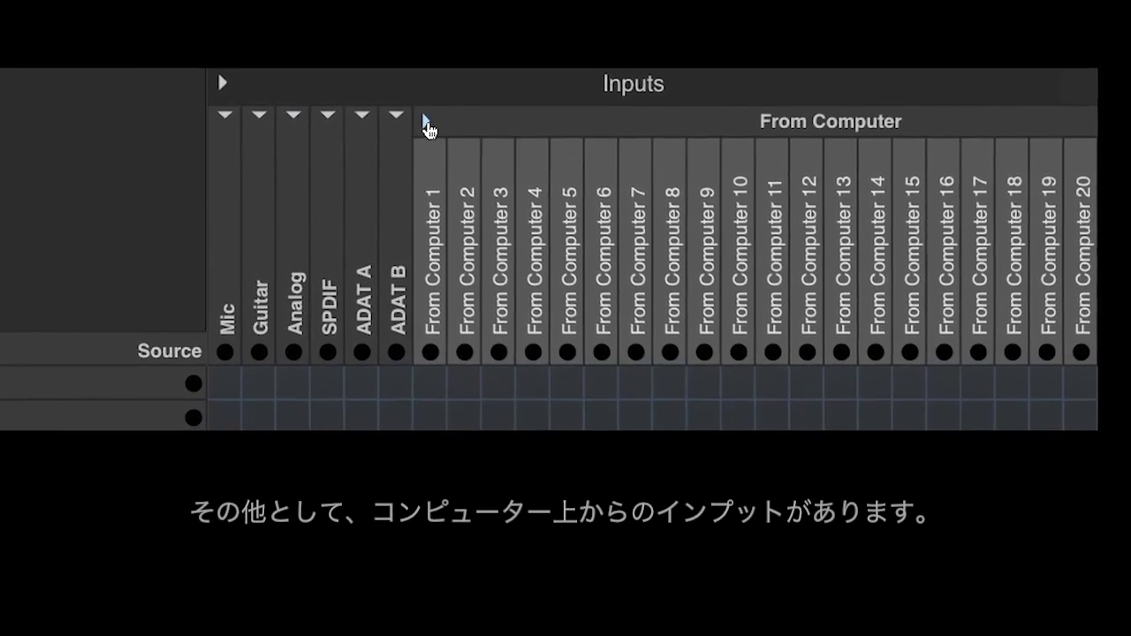
{"action": "left_click", "coordinate": [431, 121]}
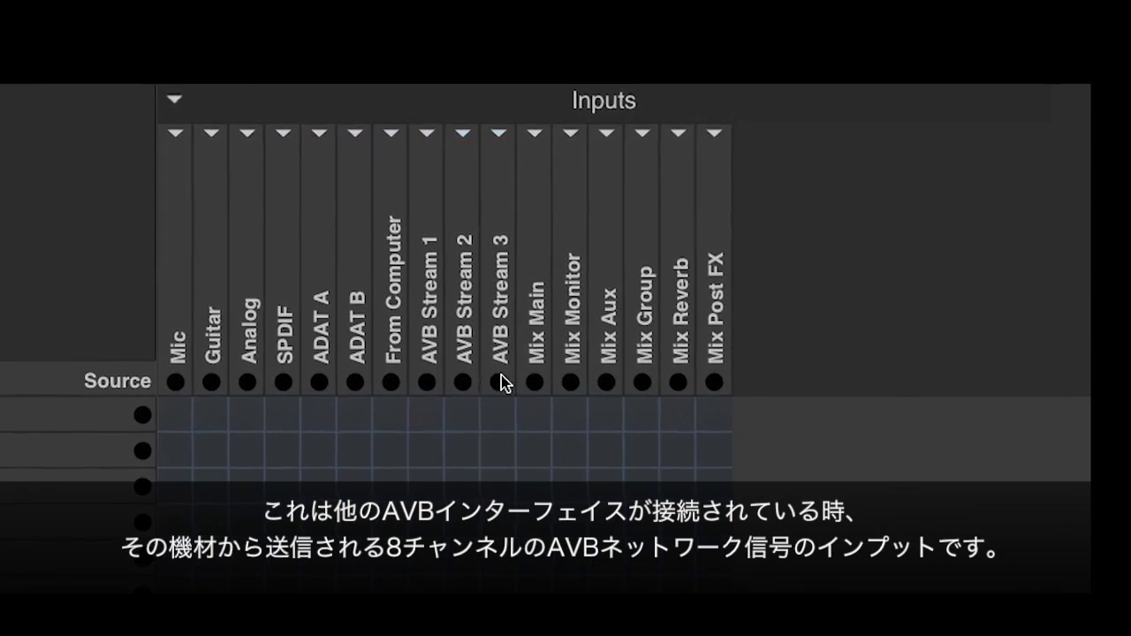
{"action": "left_click", "coordinate": [414, 144]}
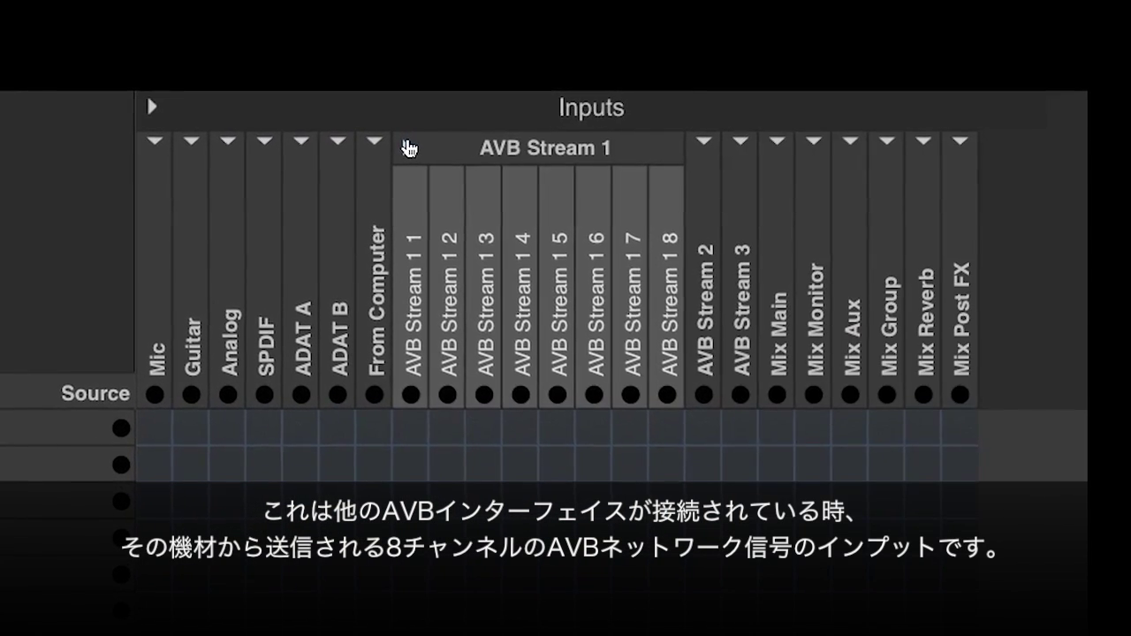
{"action": "left_click", "coordinate": [399, 146]}
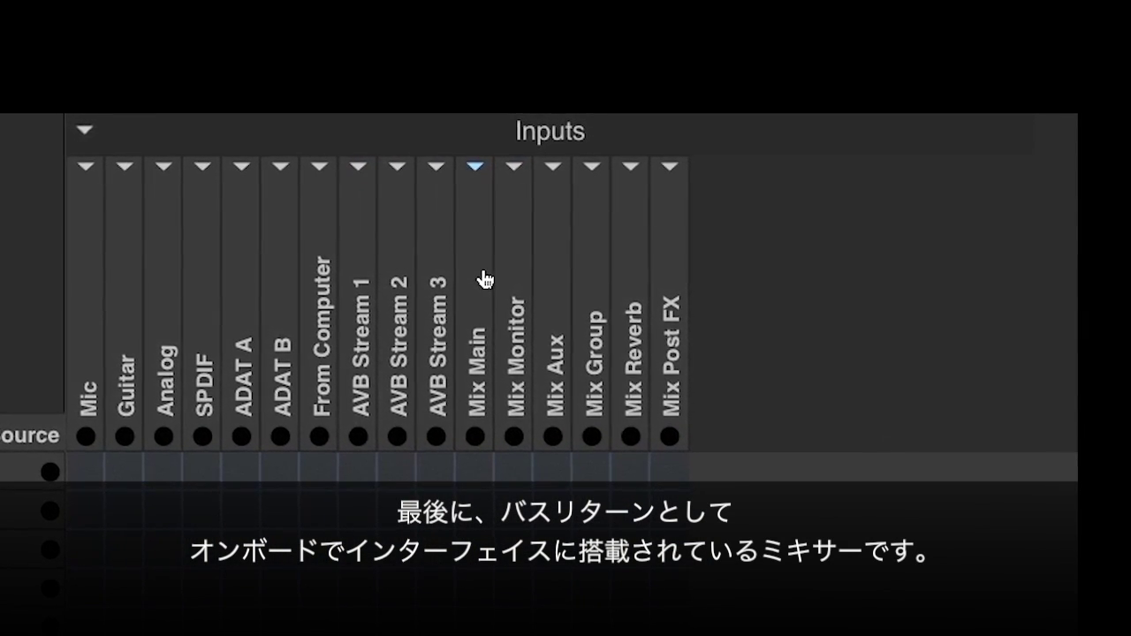
{"action": "left_click", "coordinate": [476, 166]}
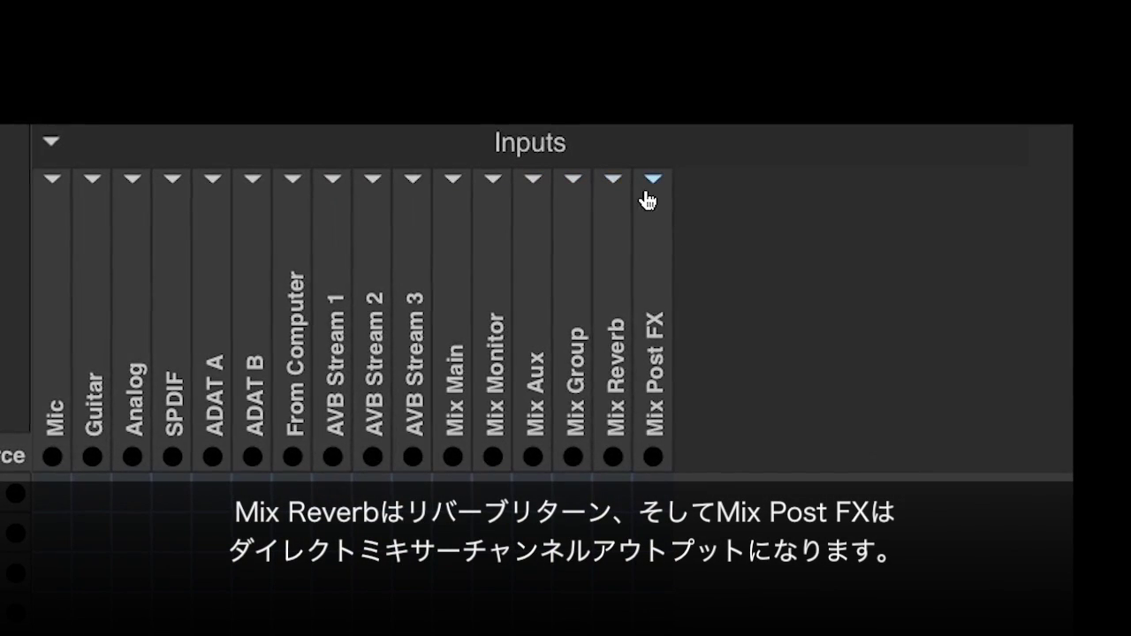
{"action": "left_click", "coordinate": [652, 182]}
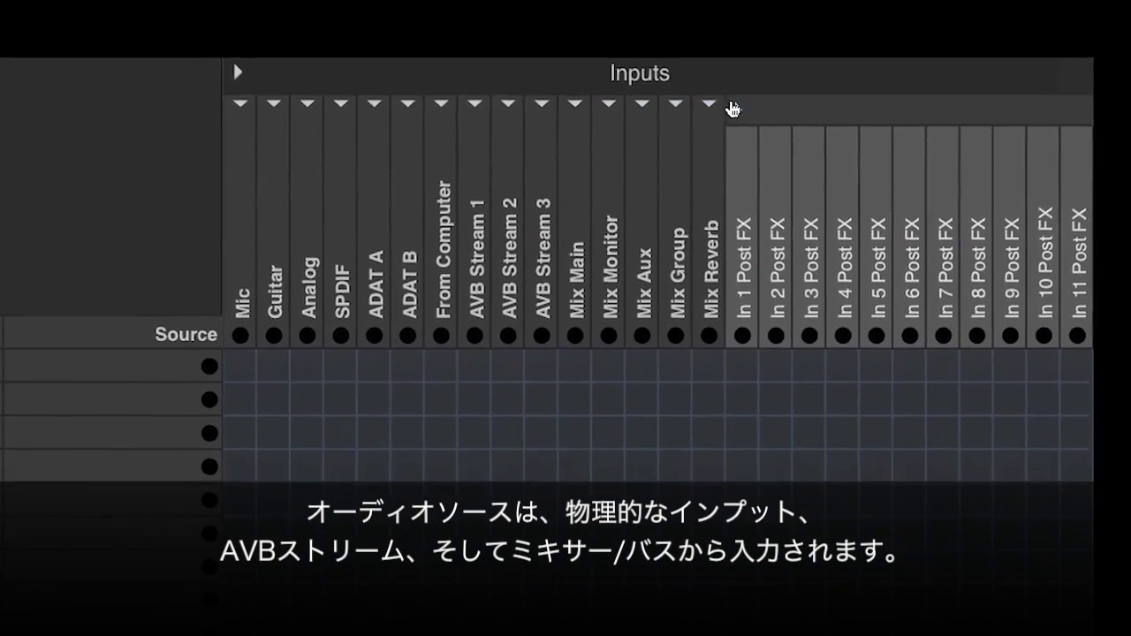
{"action": "left_click", "coordinate": [749, 101]}
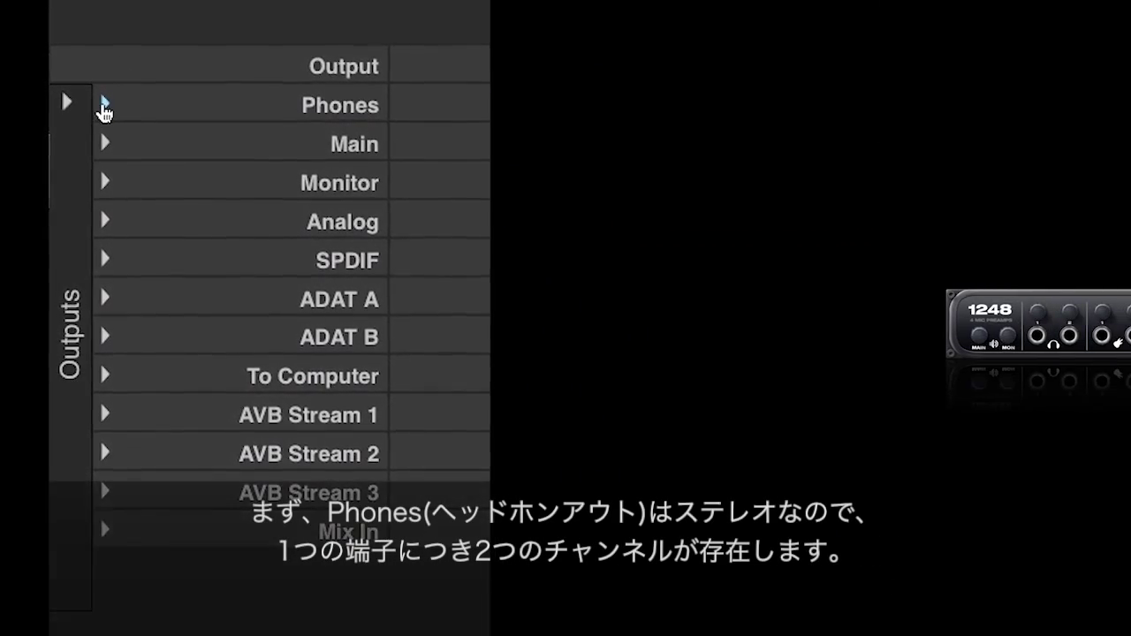
Inspect the Phones and Main outputs, leaving Analog and To Computer outputs collapsed.
{"action": "left_click", "coordinate": [103, 107]}
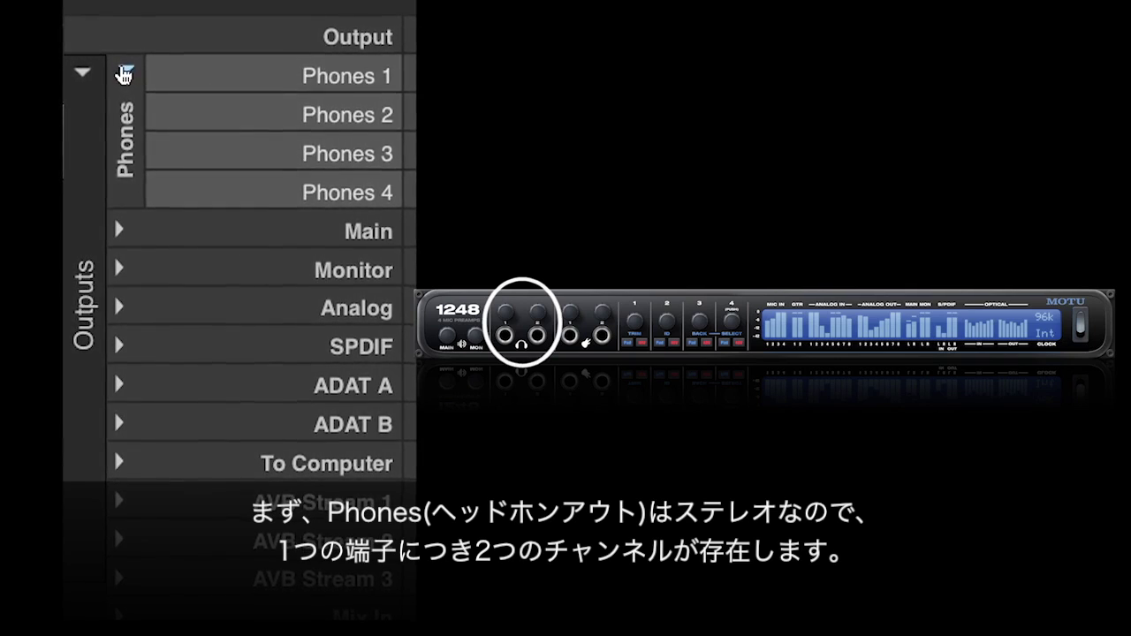
{"action": "left_click", "coordinate": [124, 75]}
{"action": "left_click", "coordinate": [126, 113]}
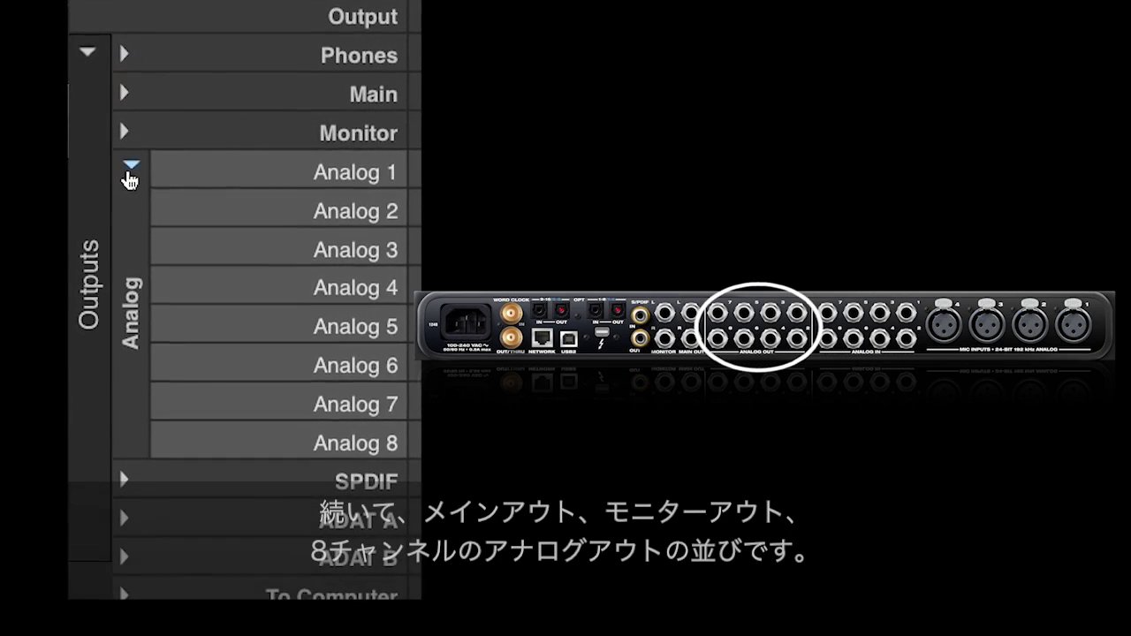
{"action": "left_click", "coordinate": [129, 178]}
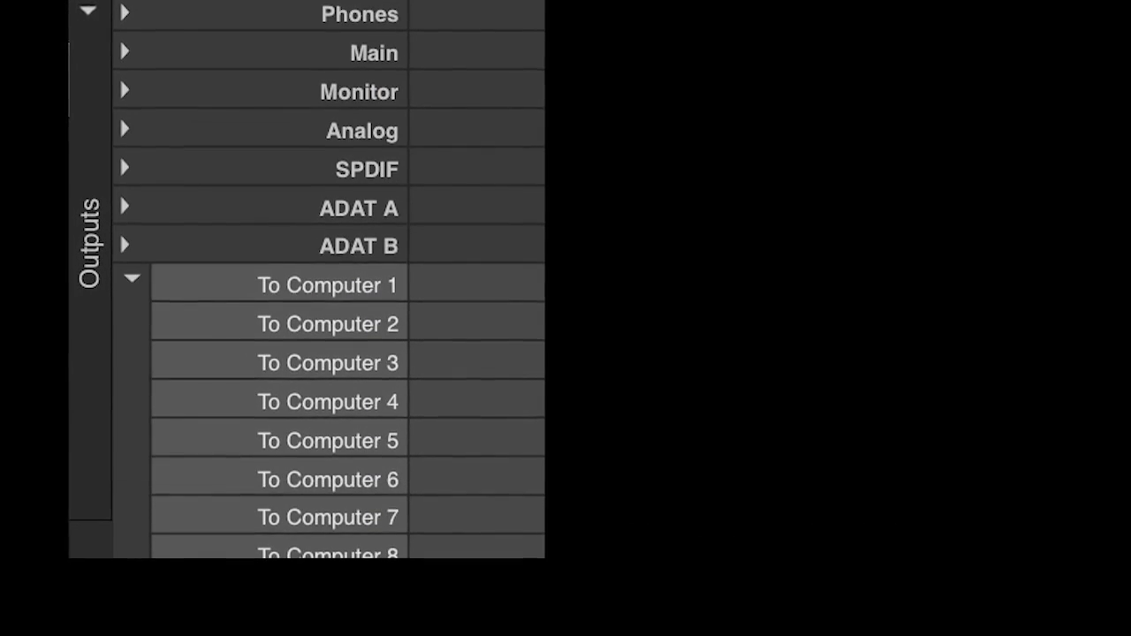
{"action": "left_click", "coordinate": [131, 277]}
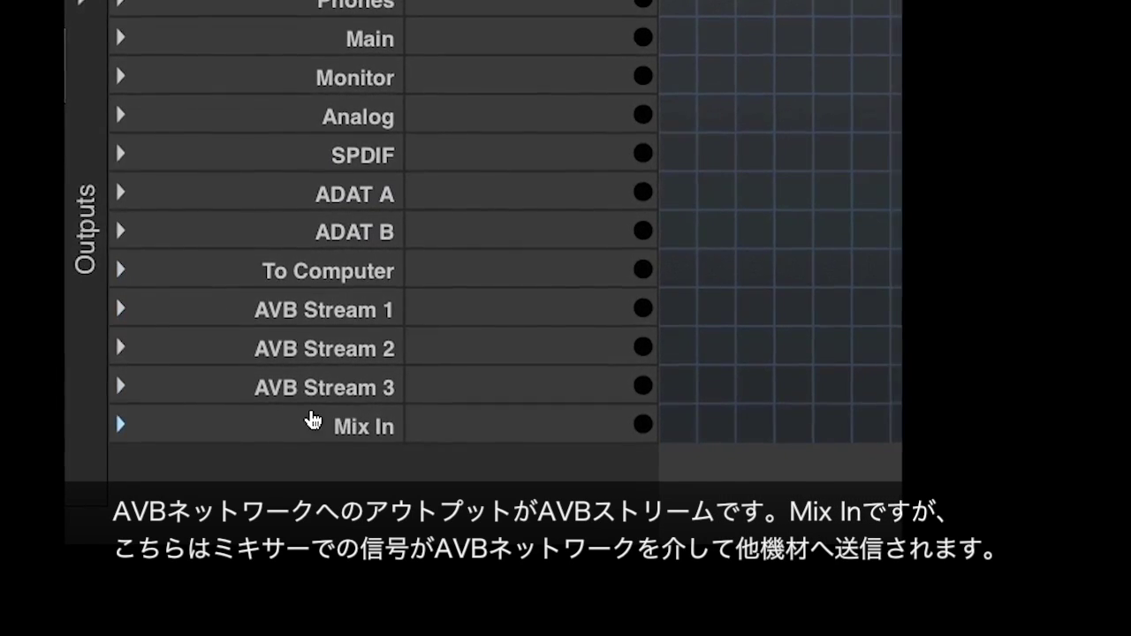
Expand Mix In and scroll through its In 1–24 channels and back up.
{"action": "left_click", "coordinate": [123, 425]}
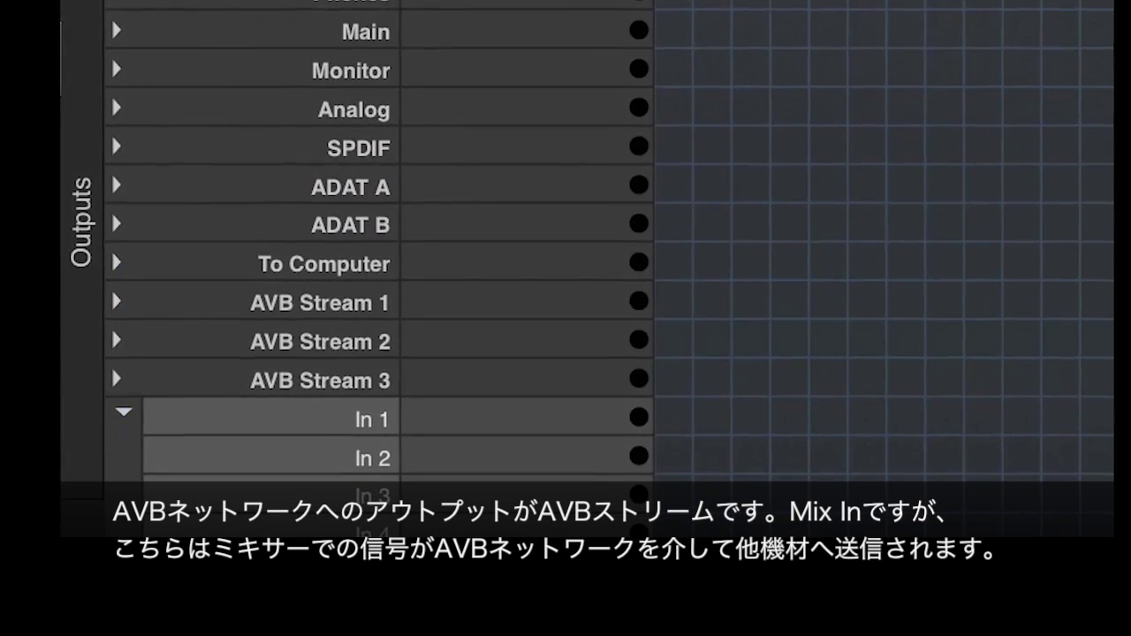
{"action": "scroll", "coordinate": [353, 265], "scroll_direction": "down", "scroll_amount": 10}
{"action": "scroll", "coordinate": [354, 265], "scroll_direction": "down", "scroll_amount": 5}
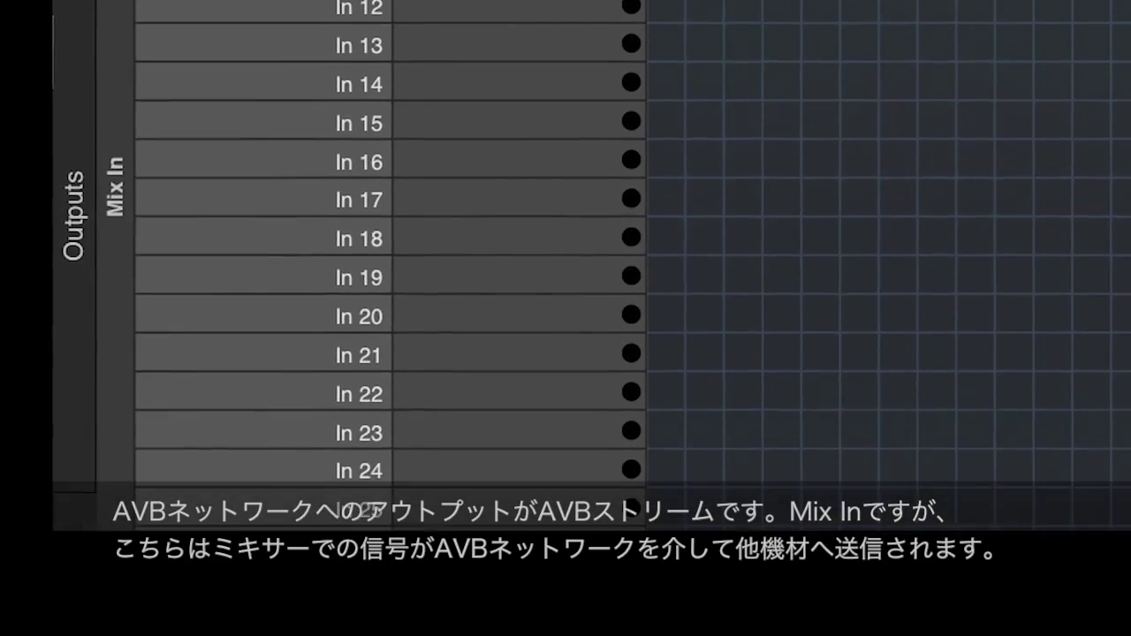
{"action": "scroll", "coordinate": [883, 221], "scroll_direction": "up", "scroll_amount": 10}
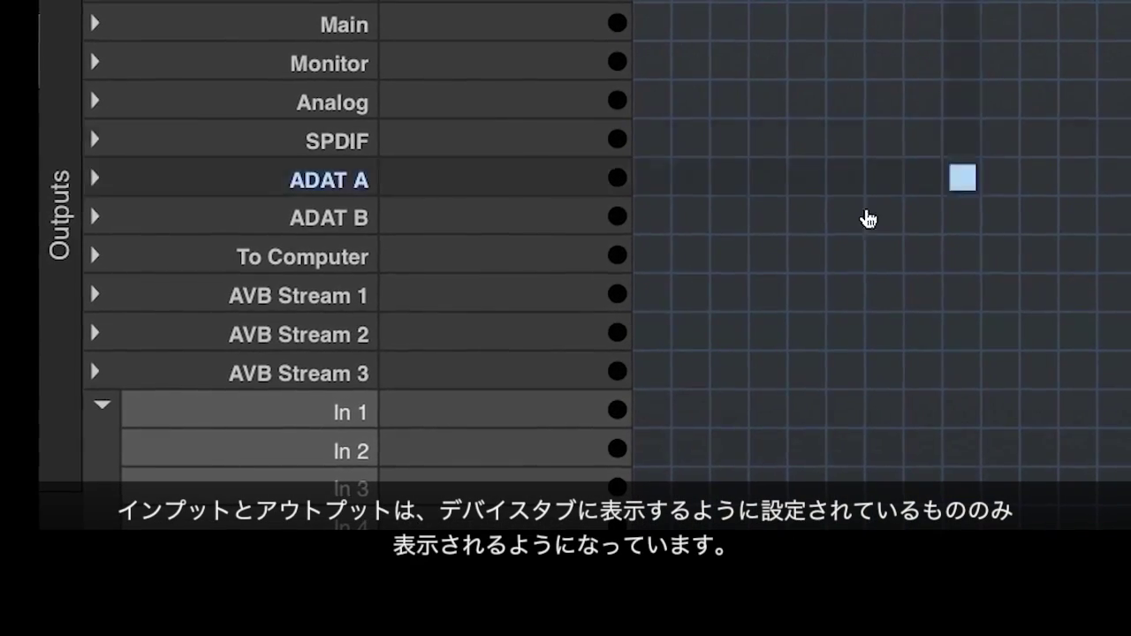
Collapse the Mix In outputs and return to the Routing grid.
{"action": "left_click", "coordinate": [99, 405]}
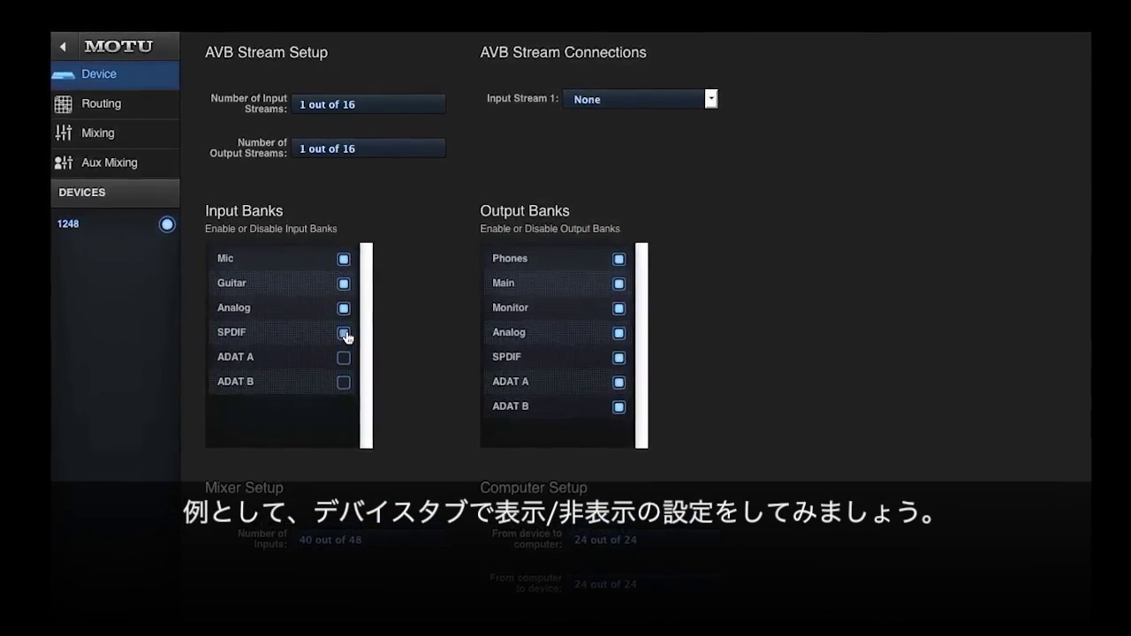
{"action": "left_click", "coordinate": [95, 108]}
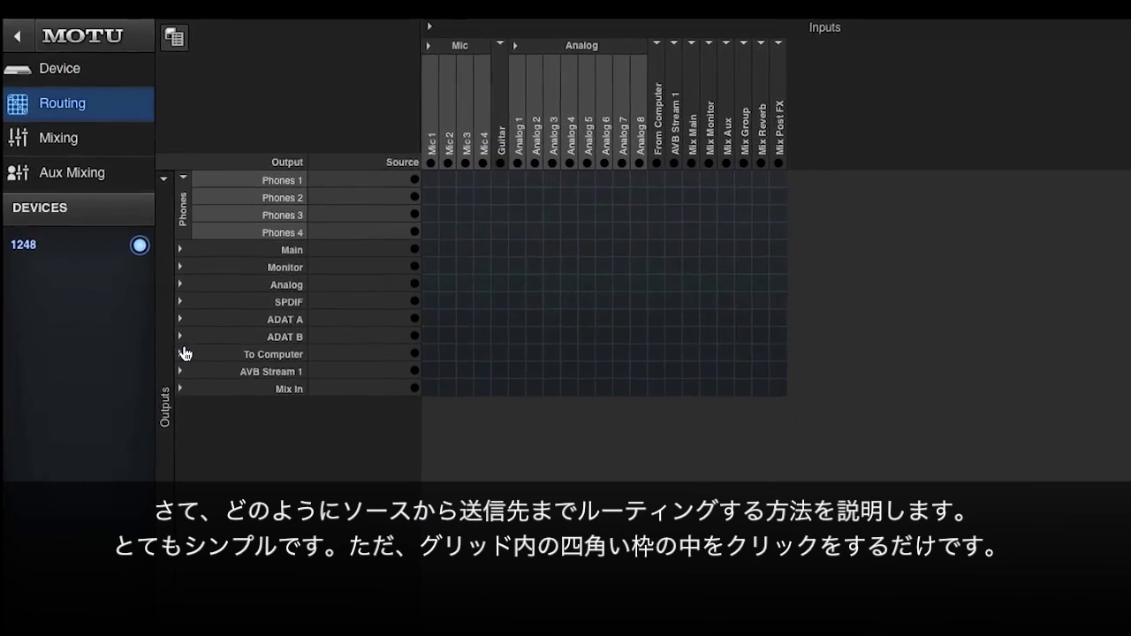
Expand To Computer and route Mic 1 to To Computer 1 and Mic 2 to To Computer 2.
{"action": "left_click", "coordinate": [177, 361]}
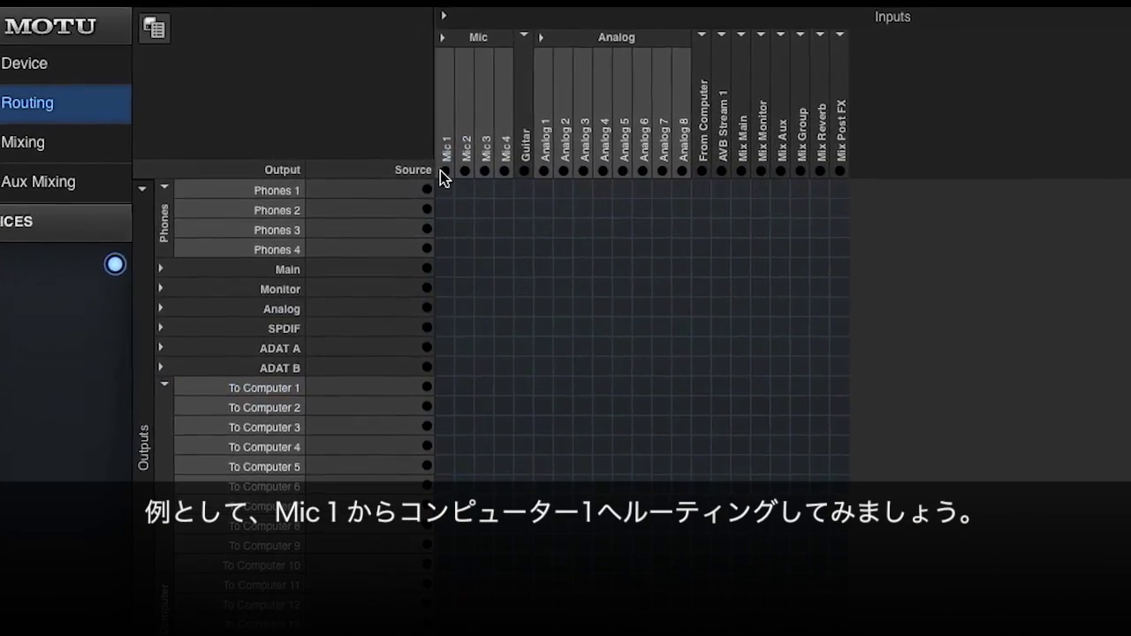
{"action": "left_click", "coordinate": [448, 398]}
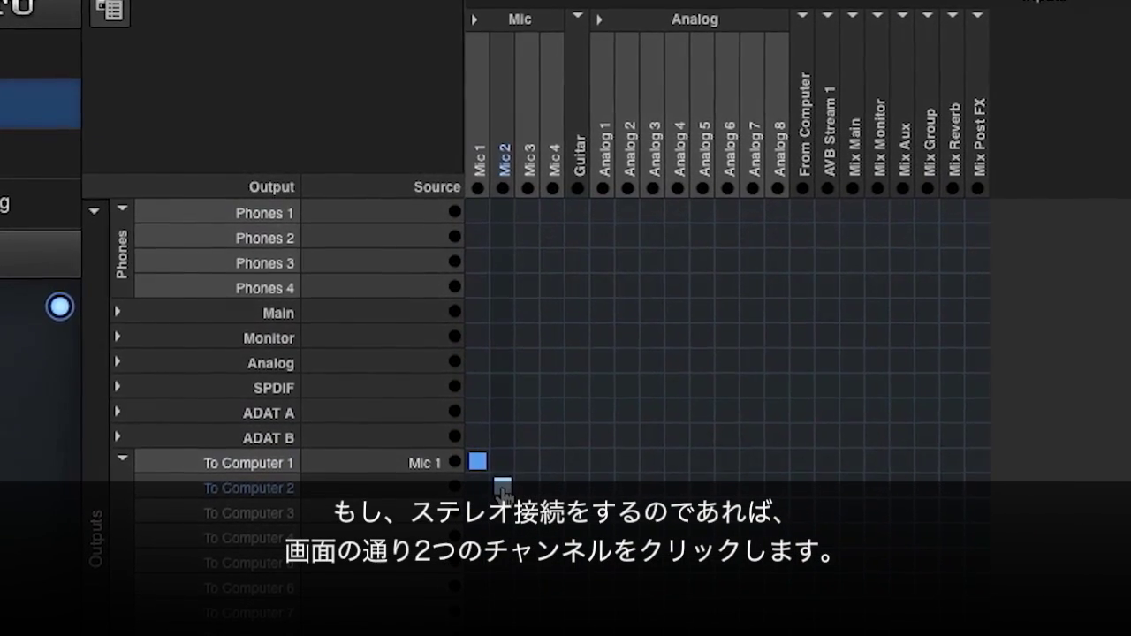
{"action": "left_click", "coordinate": [504, 491]}
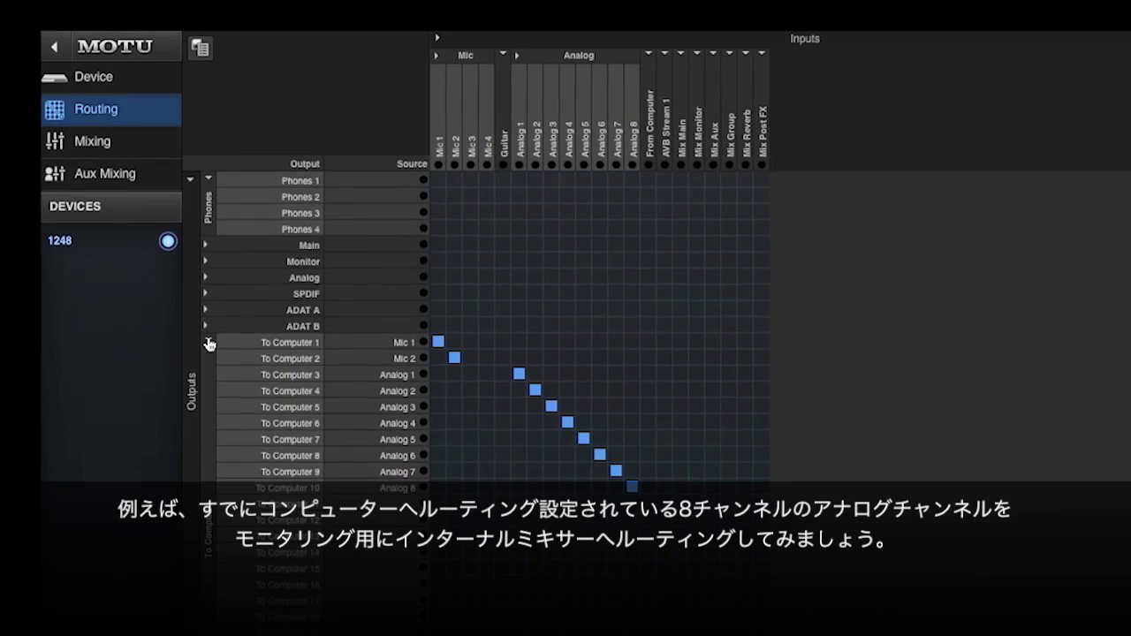
Route the Analog group to Mix In, then expand both to confirm In 1–8 diagonal routing.
{"action": "left_click", "coordinate": [208, 346]}
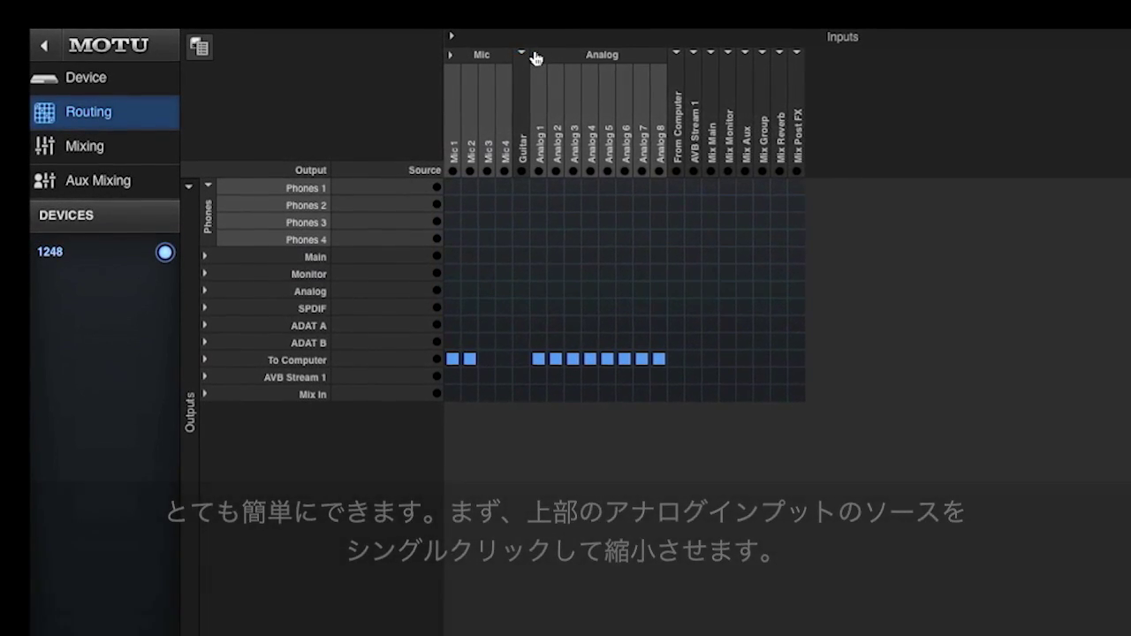
{"action": "left_click", "coordinate": [535, 56]}
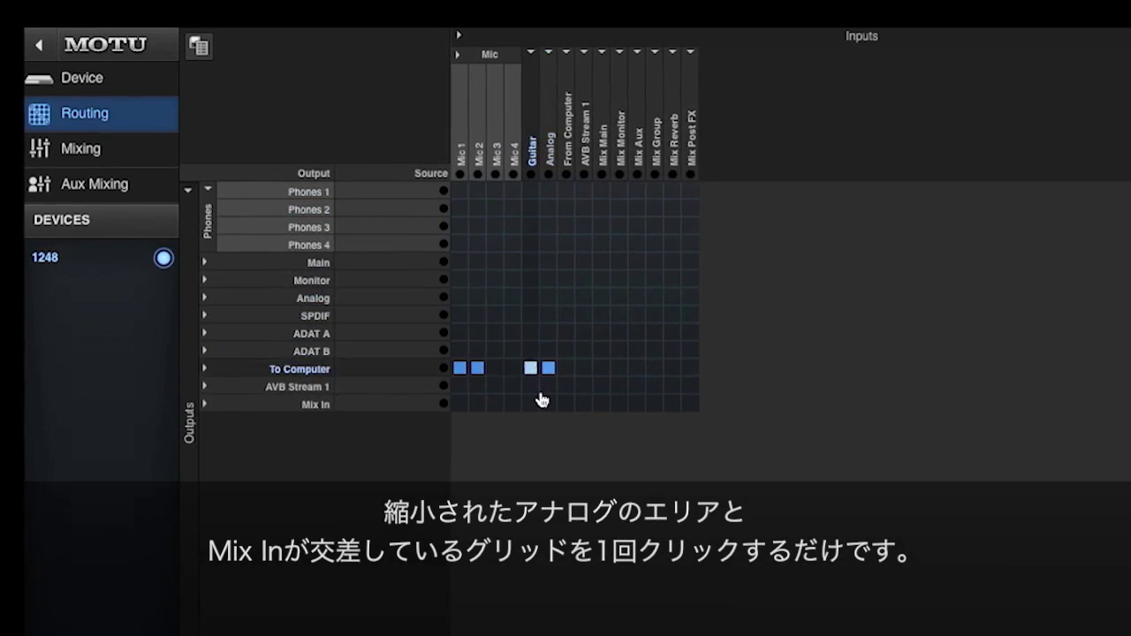
{"action": "left_click", "coordinate": [546, 402]}
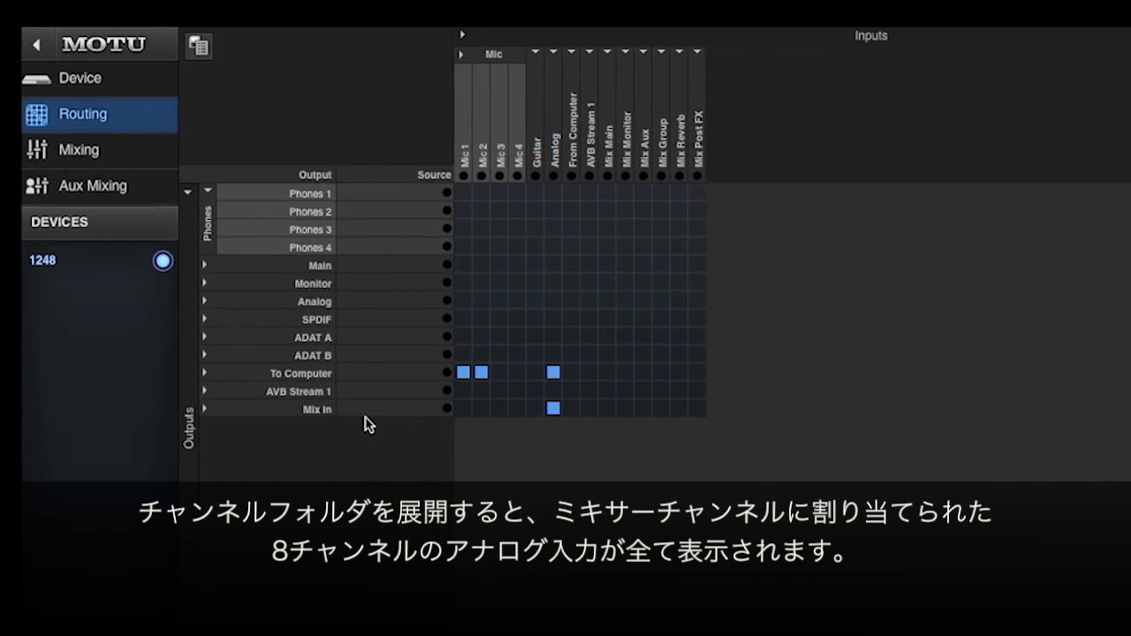
{"action": "left_click", "coordinate": [204, 409]}
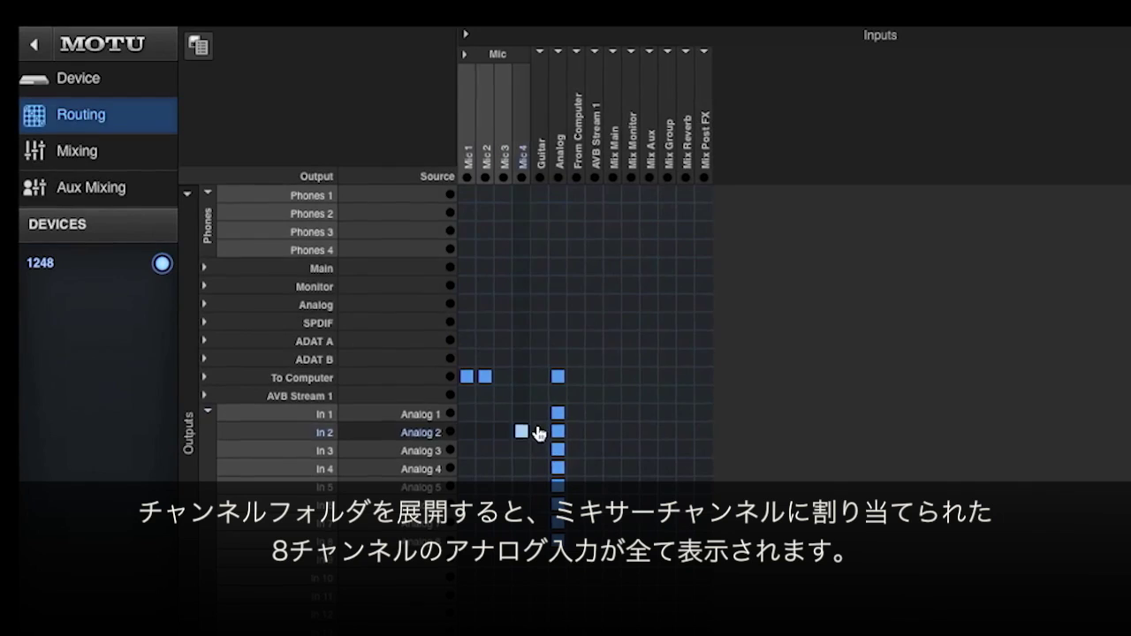
{"action": "left_click", "coordinate": [565, 53]}
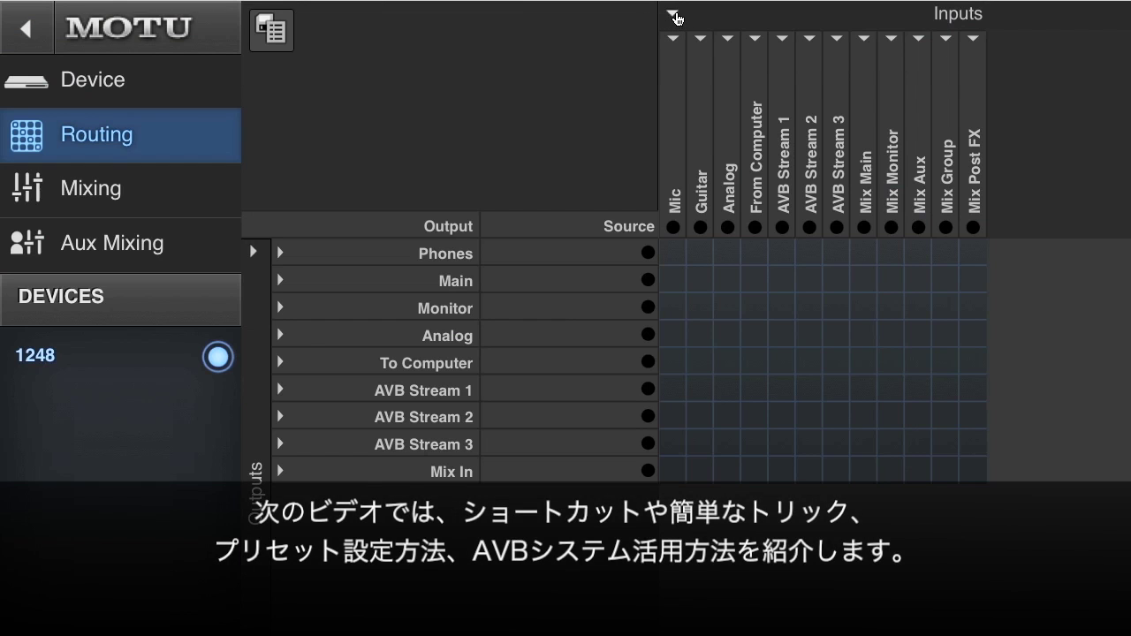
Toggle expand-all for inputs and outputs, then show the Device page's saved presets.
{"action": "left_click", "coordinate": [673, 15]}
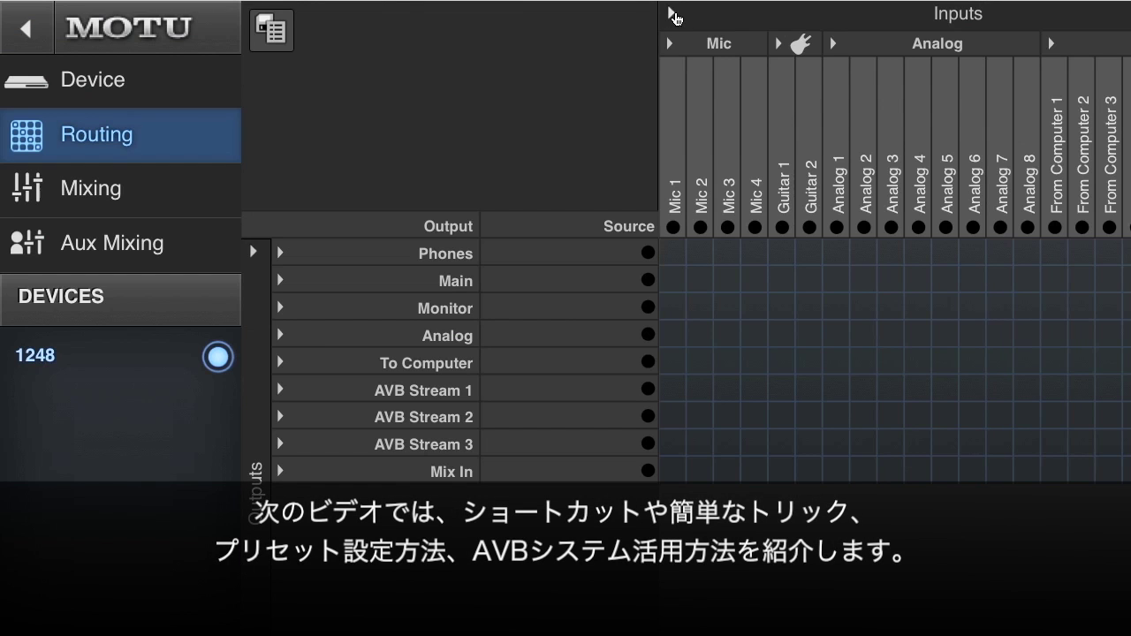
{"action": "left_click", "coordinate": [672, 15]}
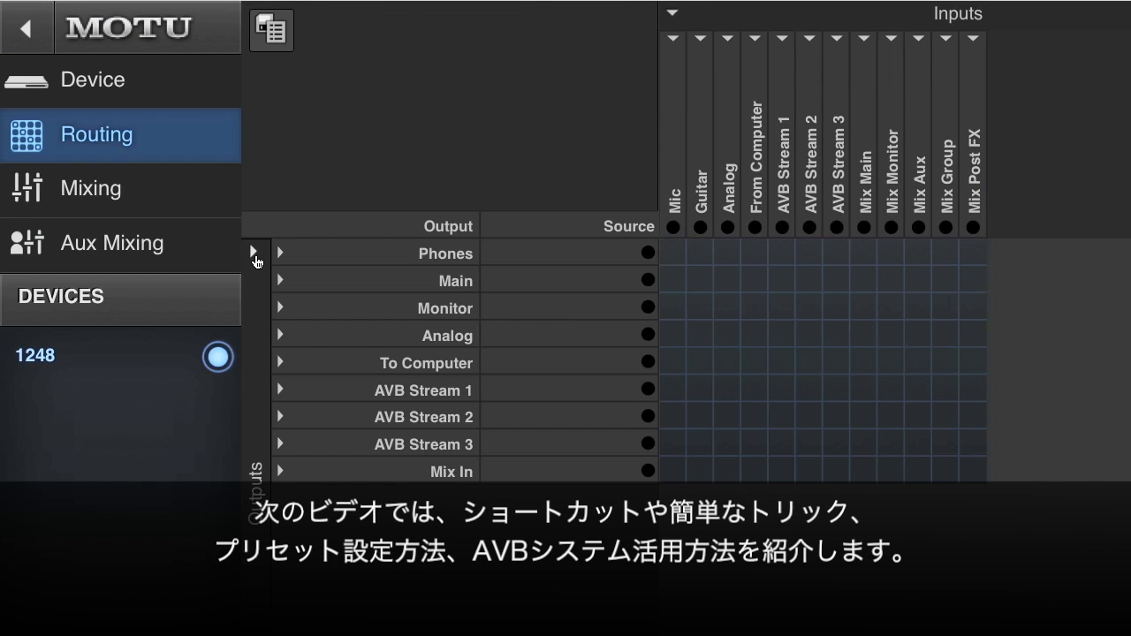
{"action": "left_click", "coordinate": [254, 254]}
{"action": "left_click", "coordinate": [254, 254]}
{"action": "left_click", "coordinate": [116, 94]}
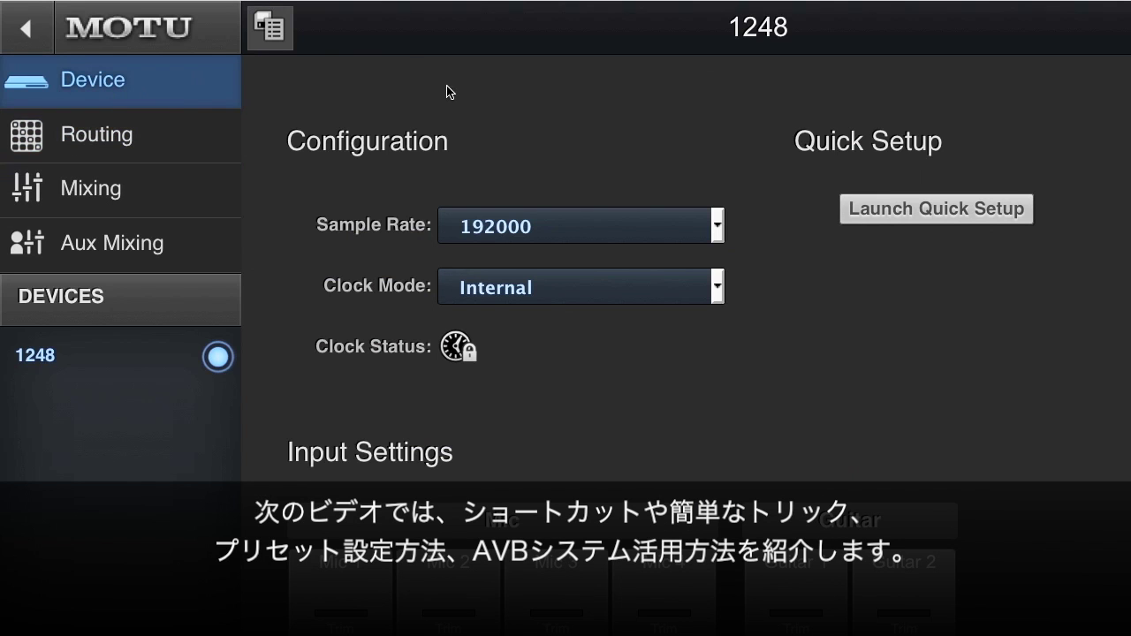
{"action": "left_click", "coordinate": [274, 30]}
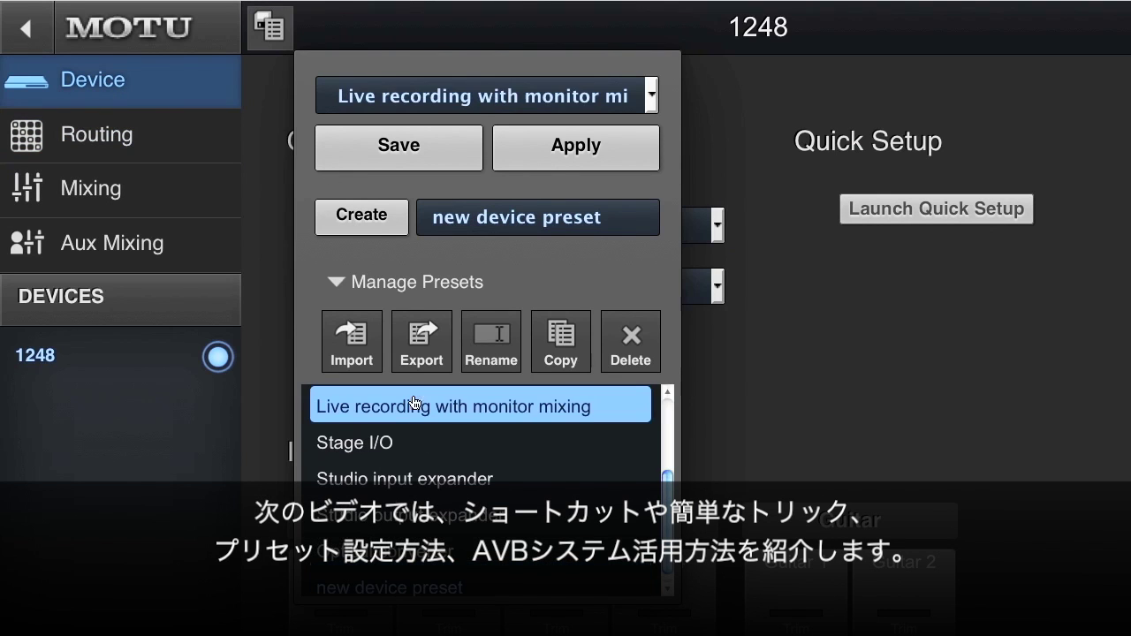